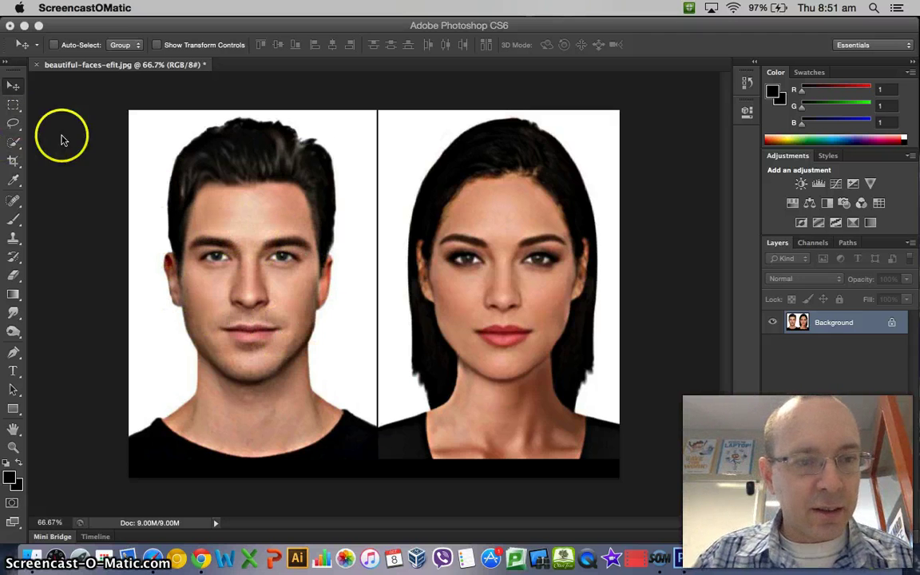
Step: Draw a 20 px feathered Lasso loop around the woman's face from forehead to chin
{"action": "left_click", "coordinate": [13, 126]}
{"action": "left_click", "coordinate": [13, 124]}
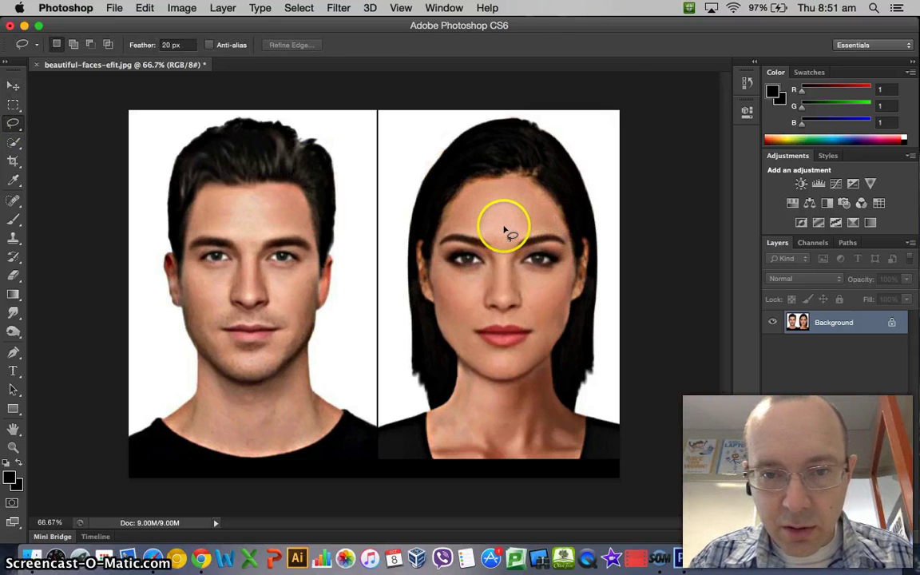
{"action": "left_click_drag", "start_coordinate": [500, 230], "coordinate": [499, 231]}
{"action": "left_click_drag", "start_coordinate": [440, 230], "coordinate": [436, 274]}
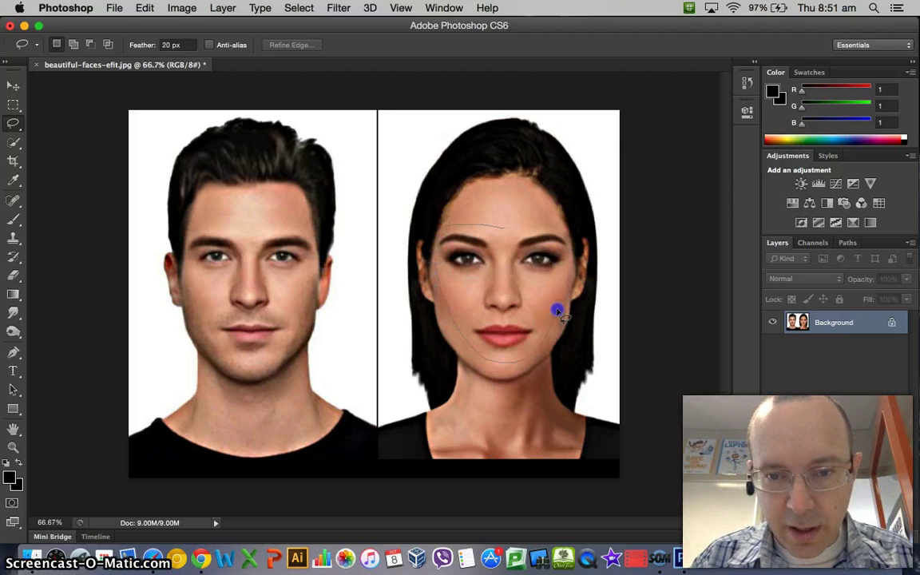
{"action": "left_click_drag", "start_coordinate": [565, 293], "coordinate": [569, 272]}
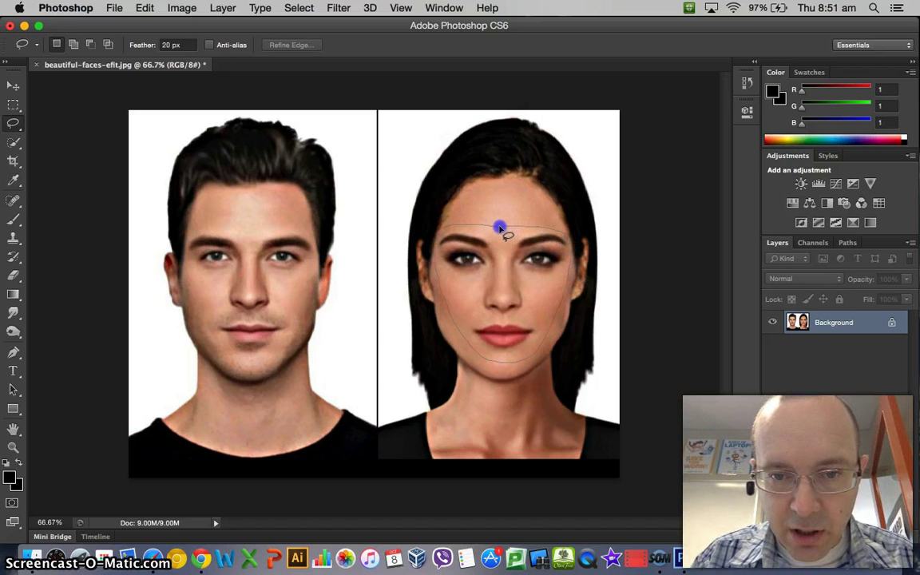
{"action": "left_click_drag", "start_coordinate": [499, 229], "coordinate": [493, 230]}
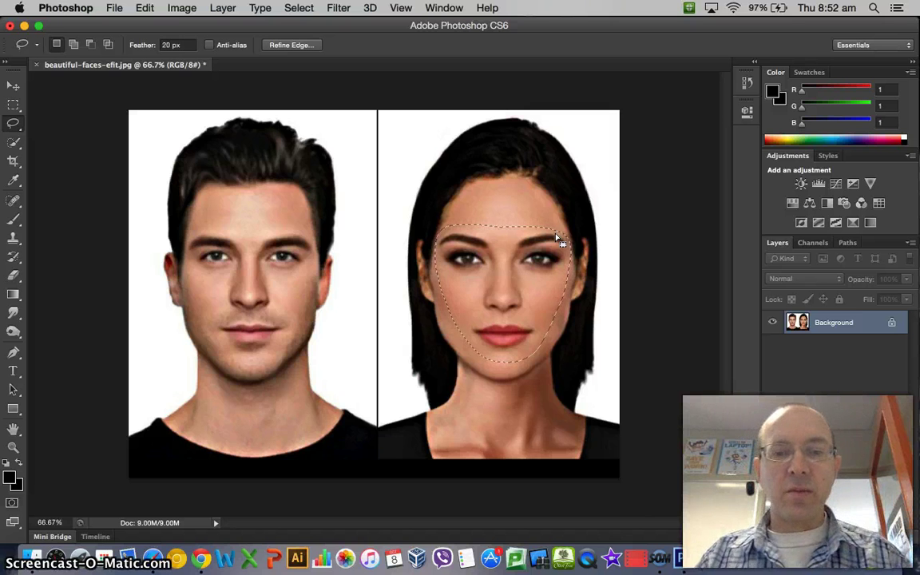
{"action": "left_click", "coordinate": [375, 100]}
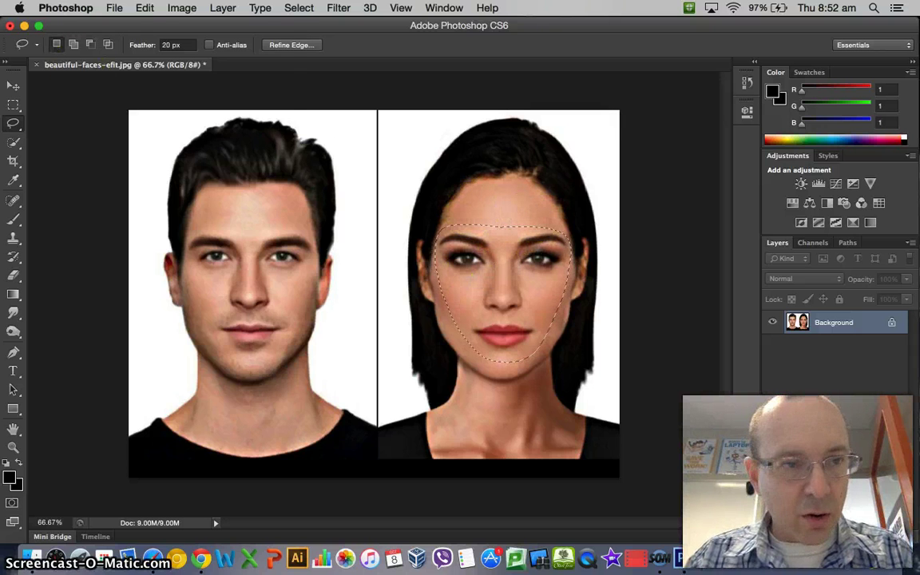
{"action": "left_click", "coordinate": [114, 8]}
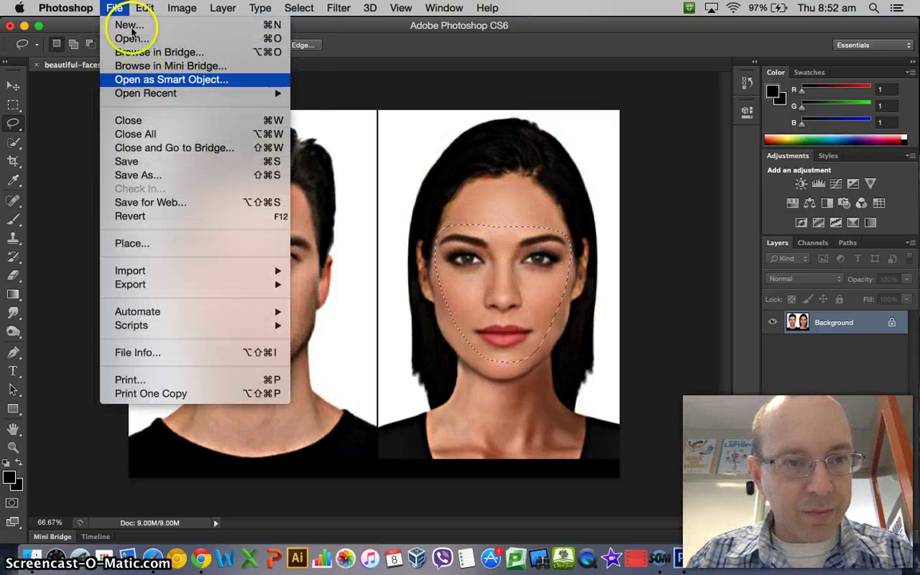
Step: Copy the woman's feathered face and paste it as a new Layer 1
{"action": "mouse_move", "coordinate": [145, 8]}
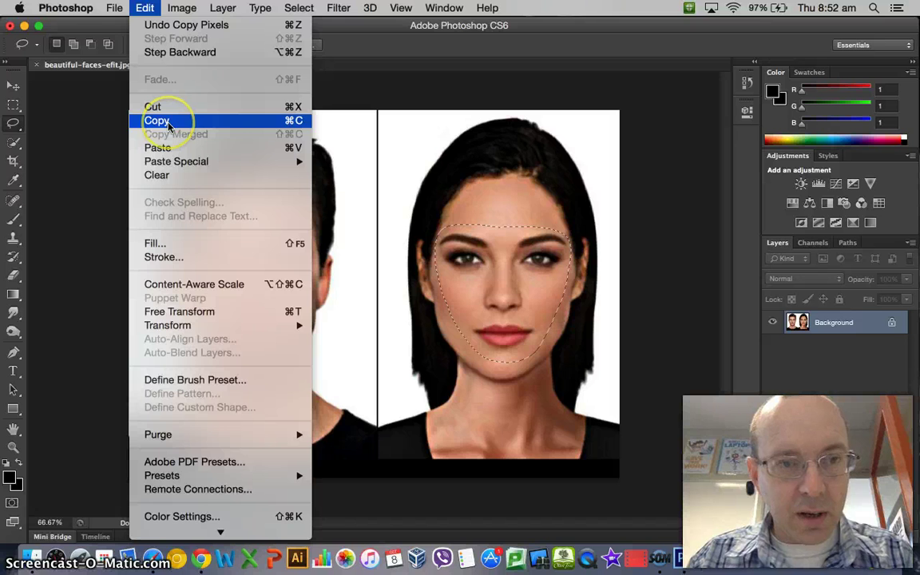
{"action": "left_click", "coordinate": [144, 8]}
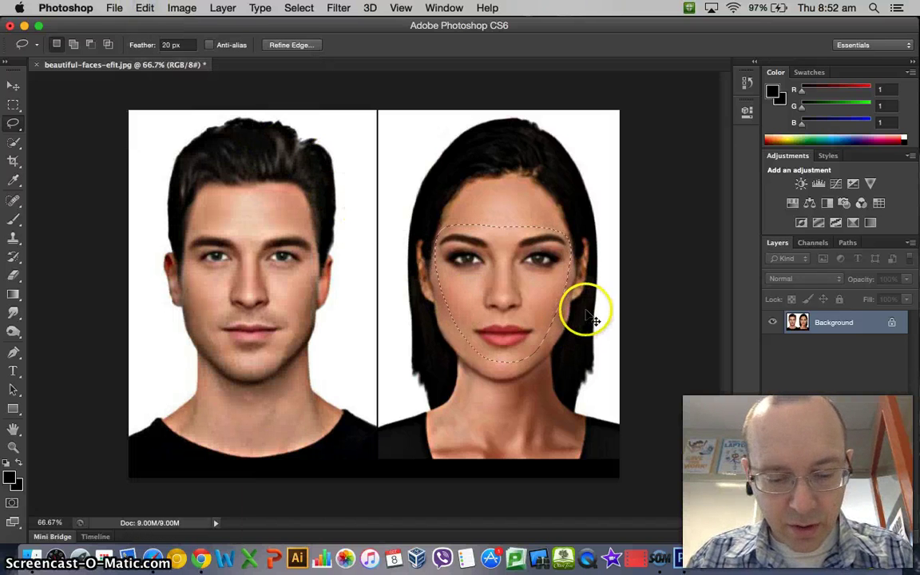
{"action": "key", "text": "super+v"}
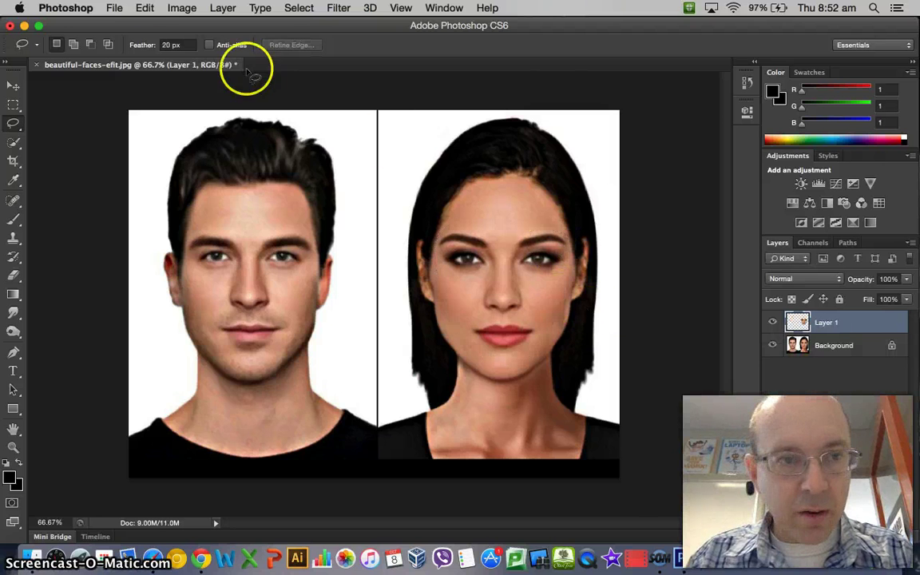
Step: Hide and re-show the Background to check the pasted face on Layer 1
{"action": "left_click", "coordinate": [114, 8]}
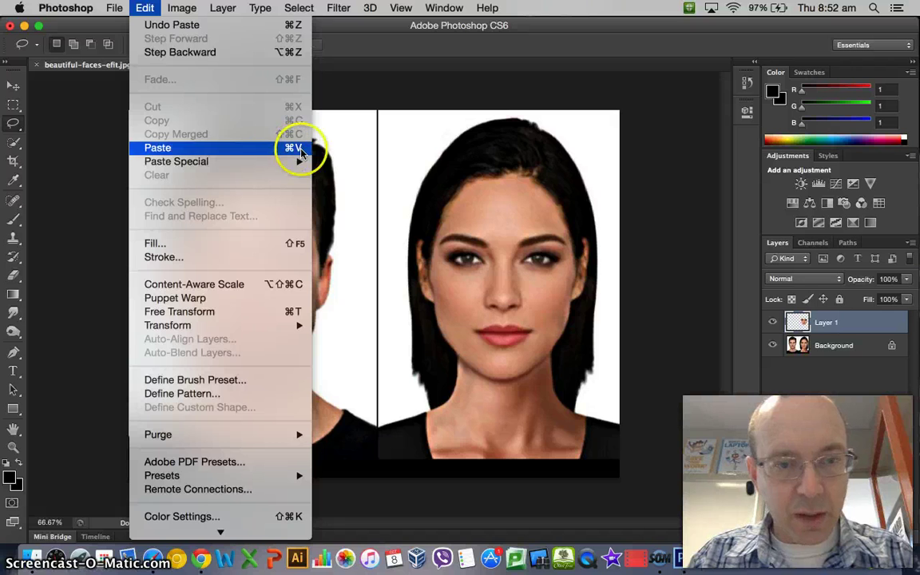
{"action": "left_click", "coordinate": [828, 322]}
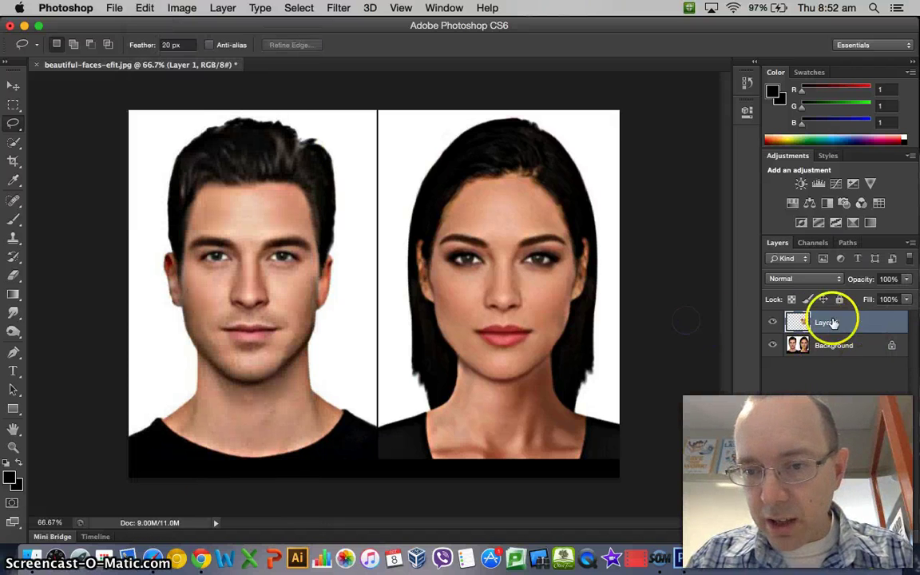
{"action": "left_click", "coordinate": [773, 345]}
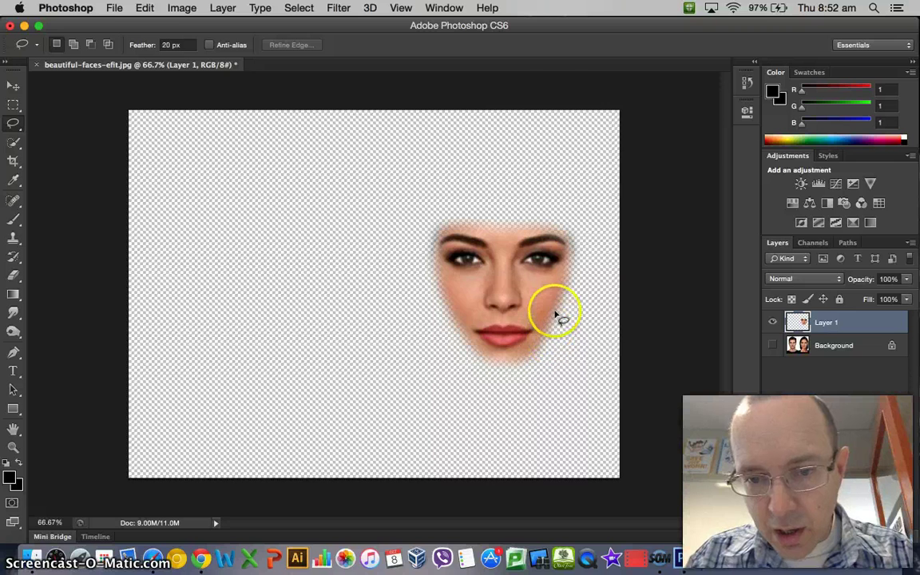
{"action": "left_click", "coordinate": [772, 345]}
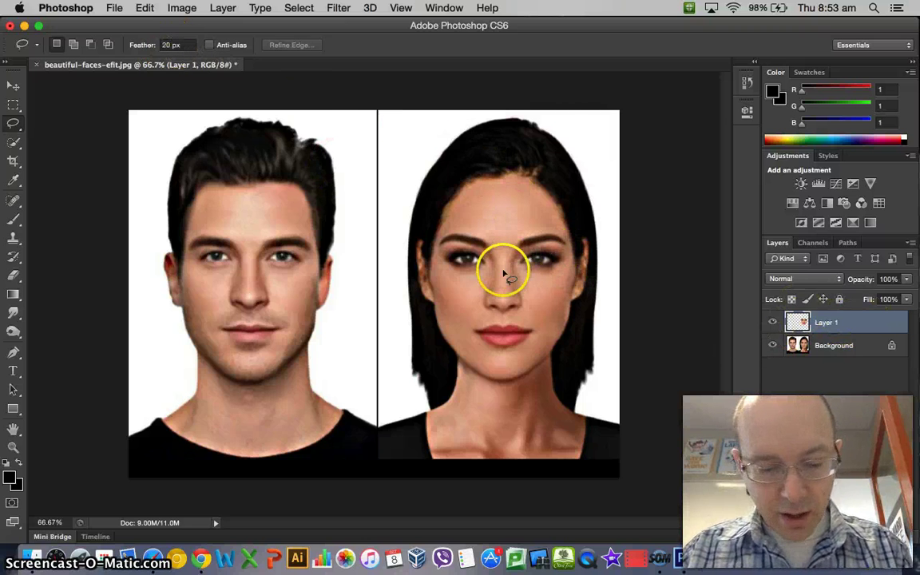
Step: Move Layer 1's face onto the man's face and nudge it up to align the features
{"action": "left_click", "coordinate": [15, 84]}
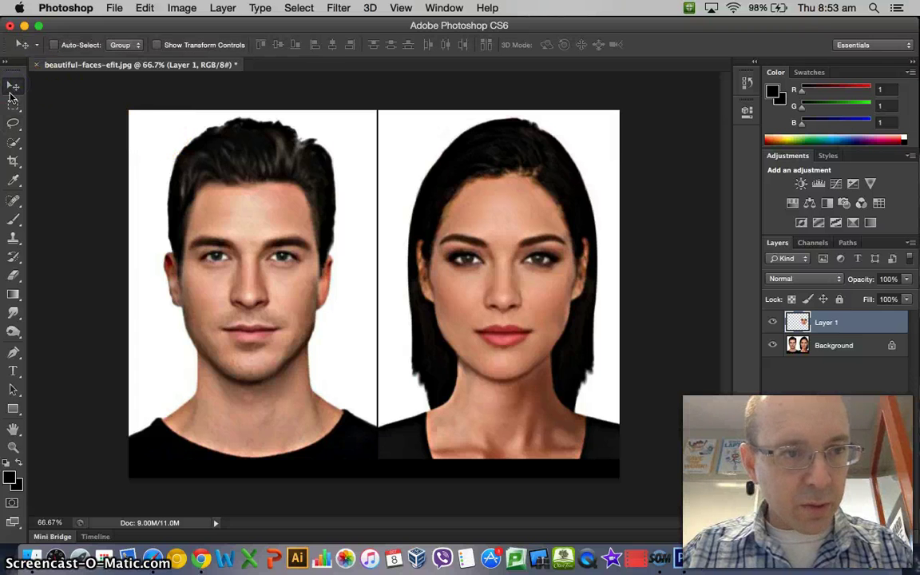
{"action": "left_click_drag", "start_coordinate": [514, 292], "coordinate": [273, 293]}
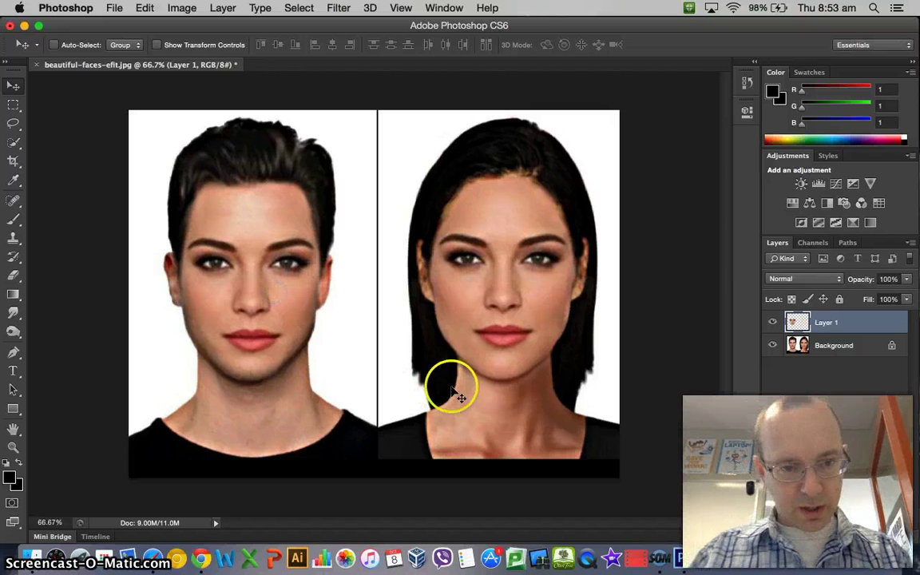
{"action": "left_click", "coordinate": [335, 326]}
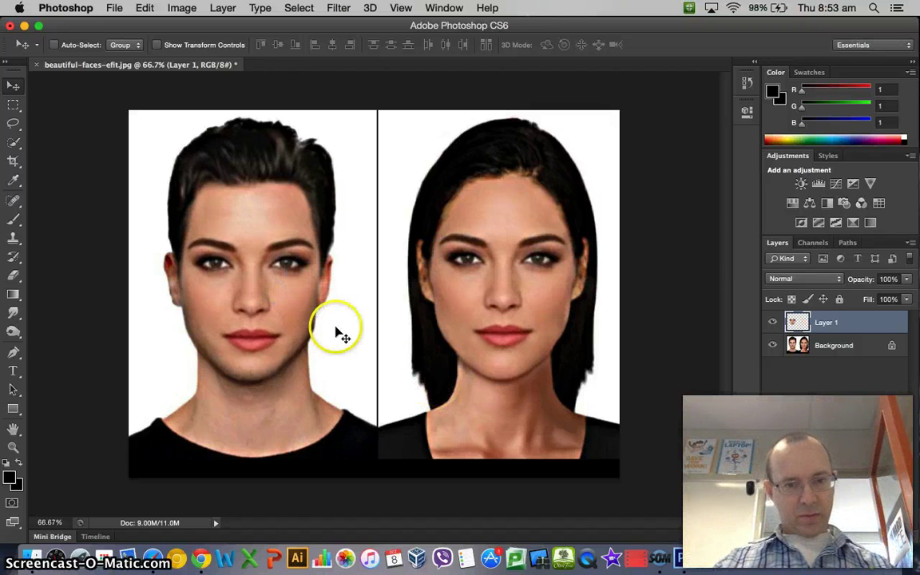
{"action": "key", "text": "Up"}
{"action": "key", "text": "Up"}
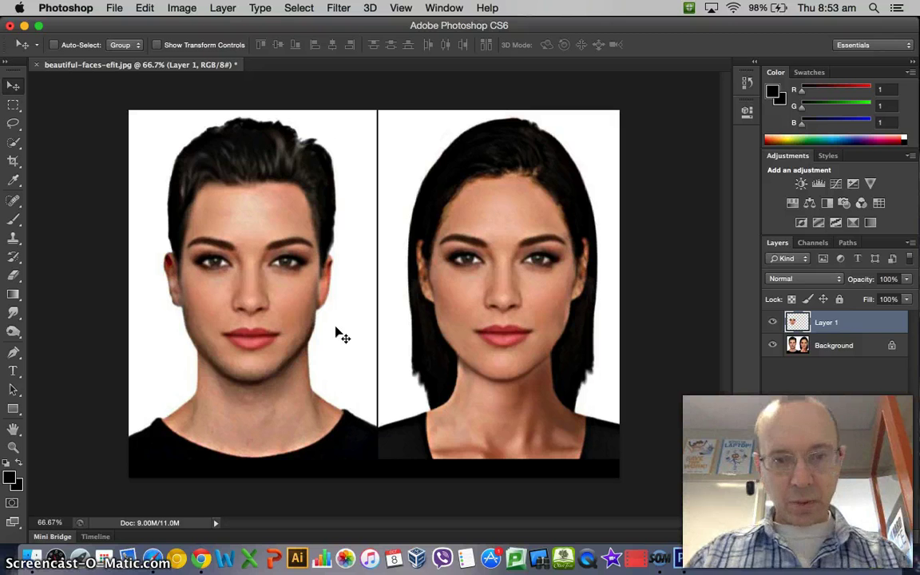
{"action": "left_click_drag", "start_coordinate": [837, 328], "coordinate": [796, 331]}
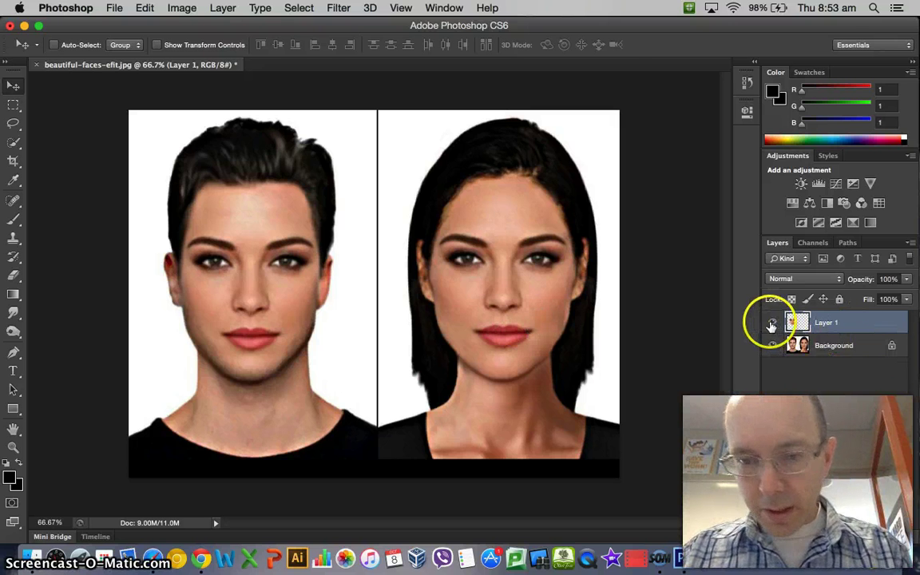
Step: Hide Layer 1, lasso around the man's face, and copy it to a new Layer 2 with Cmd+J
{"action": "left_click", "coordinate": [772, 323]}
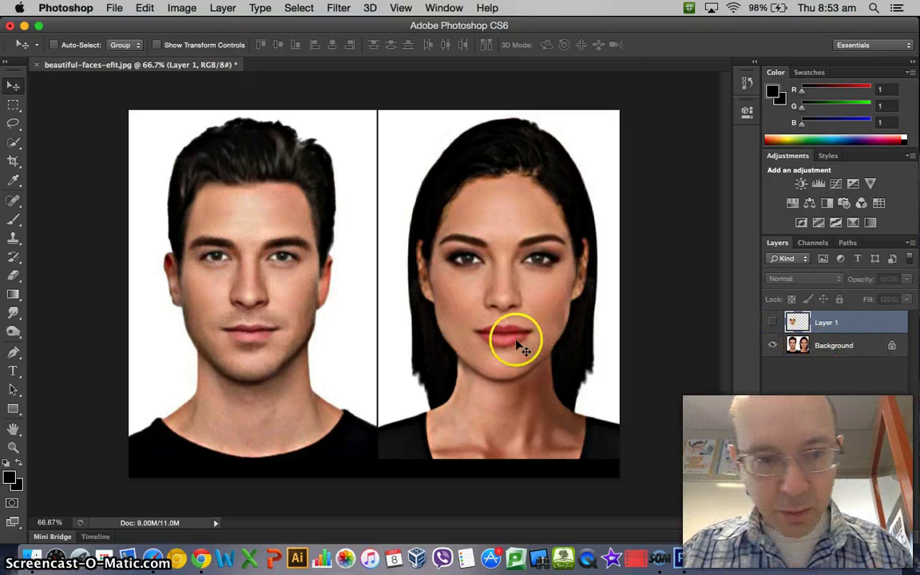
{"action": "left_click", "coordinate": [13, 124]}
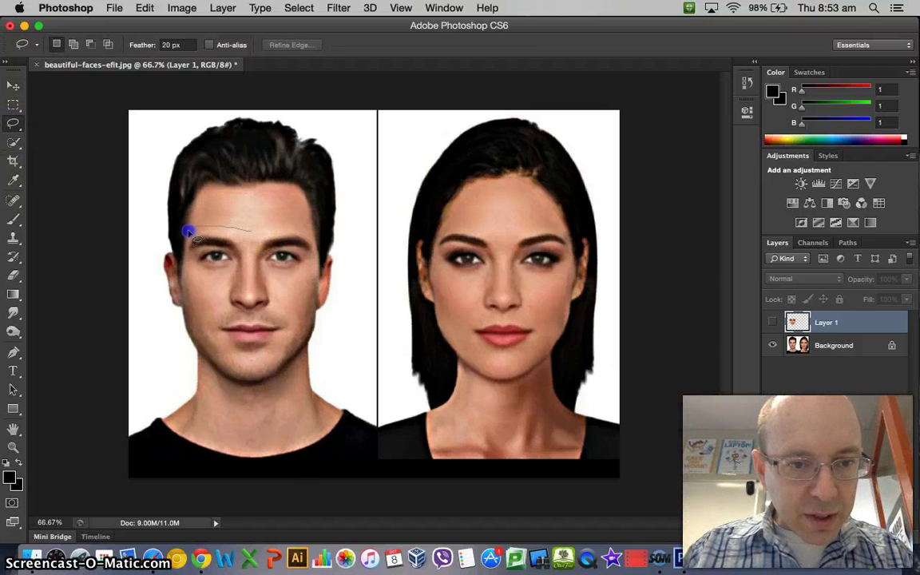
{"action": "left_click_drag", "start_coordinate": [185, 261], "coordinate": [184, 260]}
{"action": "left_click", "coordinate": [210, 261]}
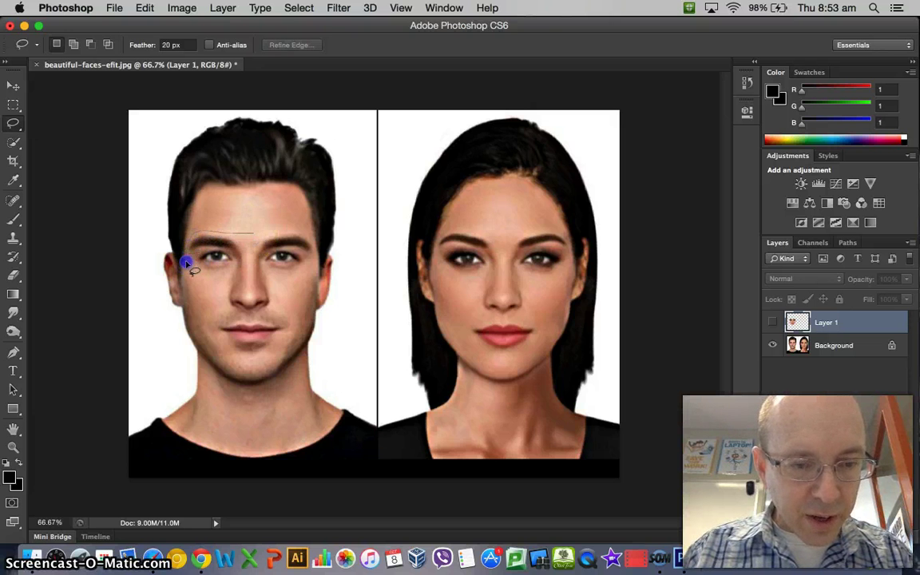
{"action": "left_click_drag", "start_coordinate": [189, 285], "coordinate": [204, 324]}
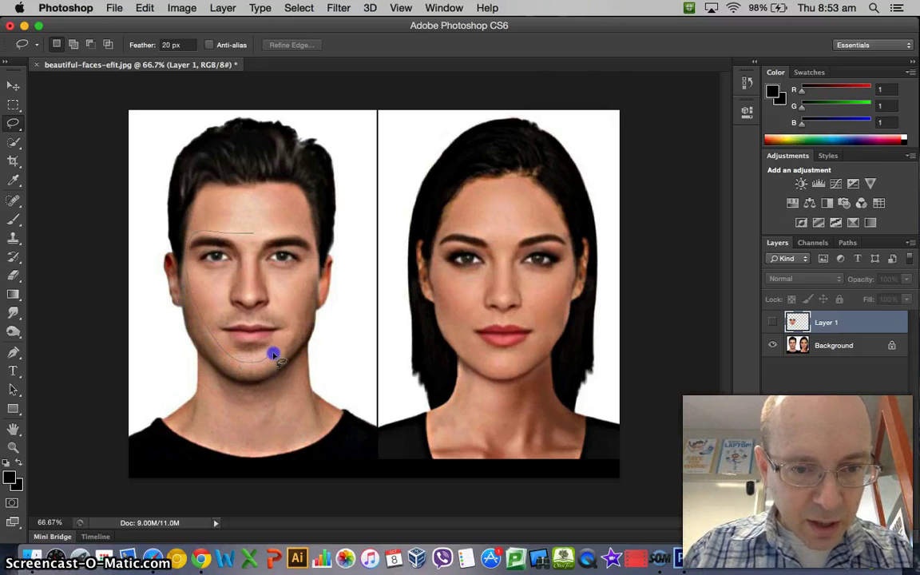
{"action": "left_click_drag", "start_coordinate": [295, 321], "coordinate": [304, 298]}
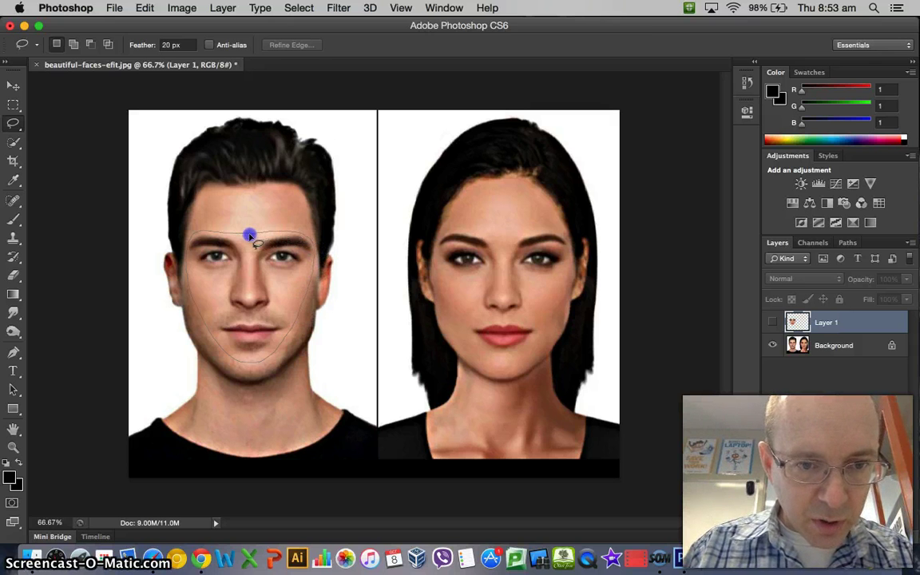
{"action": "left_click_drag", "start_coordinate": [250, 235], "coordinate": [298, 247]}
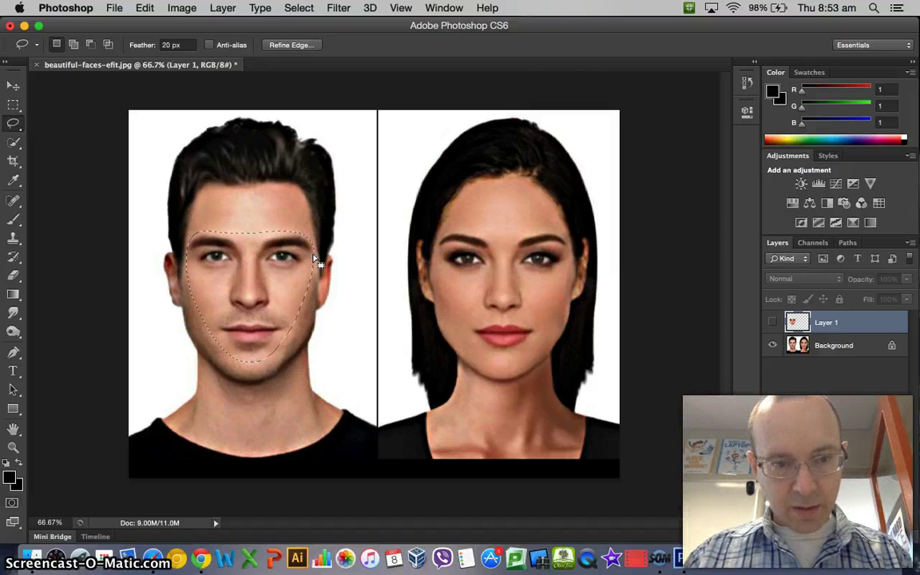
{"action": "key", "text": "super+j"}
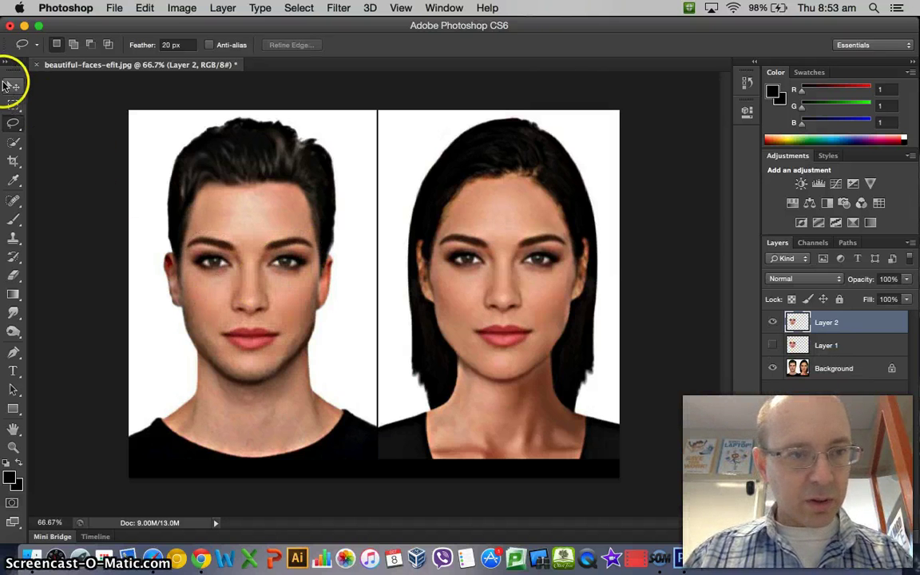
Step: Hide Layers 1 and 2 and try a small selection on the man's face, dismissing the warning
{"action": "left_click", "coordinate": [772, 346]}
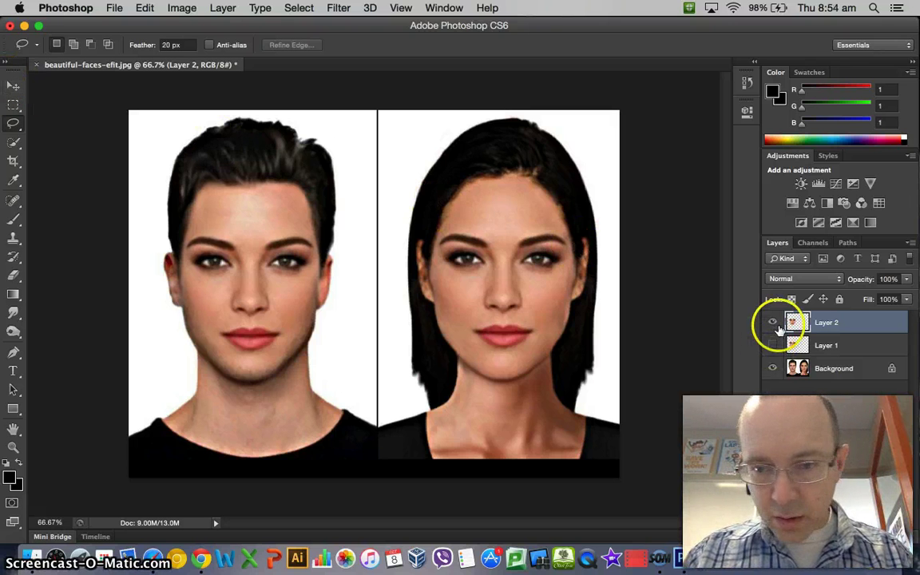
{"action": "left_click", "coordinate": [772, 322]}
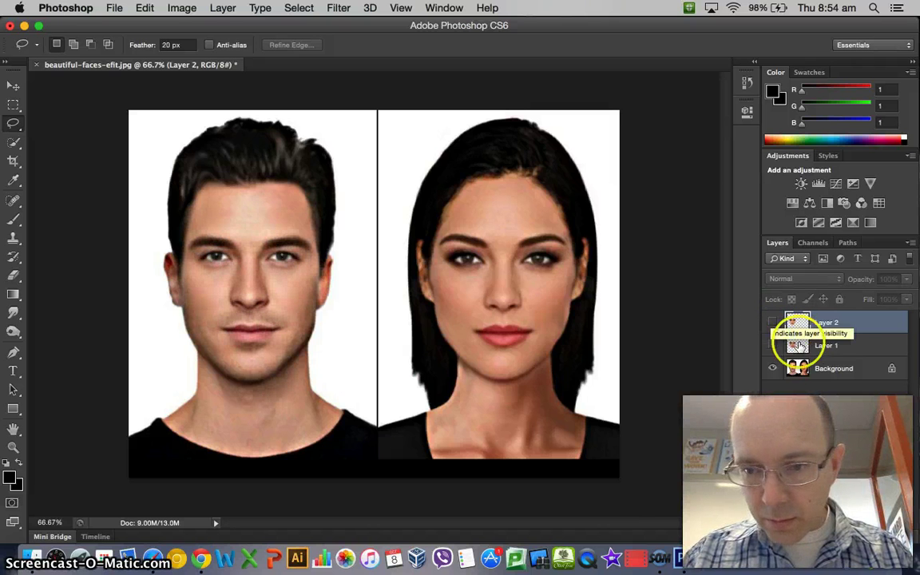
{"action": "mouse_move", "coordinate": [222, 266]}
{"action": "left_mouse_down"}
{"action": "mouse_move", "coordinate": [238, 281]}
{"action": "mouse_move", "coordinate": [277, 285]}
{"action": "left_mouse_up"}
{"action": "left_click", "coordinate": [550, 214]}
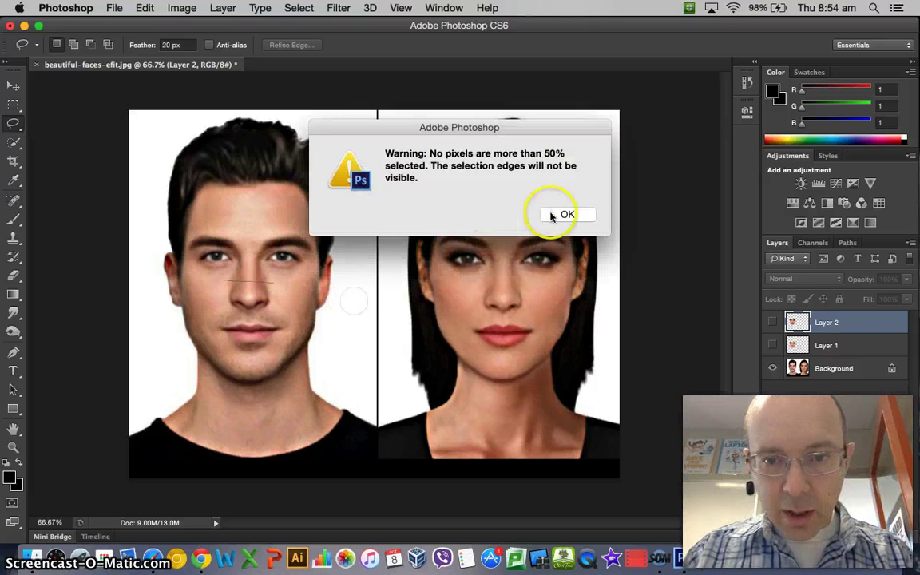
{"action": "mouse_move", "coordinate": [323, 256]}
{"action": "left_mouse_down"}
{"action": "mouse_move", "coordinate": [294, 226]}
{"action": "mouse_move", "coordinate": [293, 250]}
{"action": "mouse_move", "coordinate": [205, 211]}
{"action": "mouse_move", "coordinate": [281, 253]}
{"action": "left_mouse_up"}
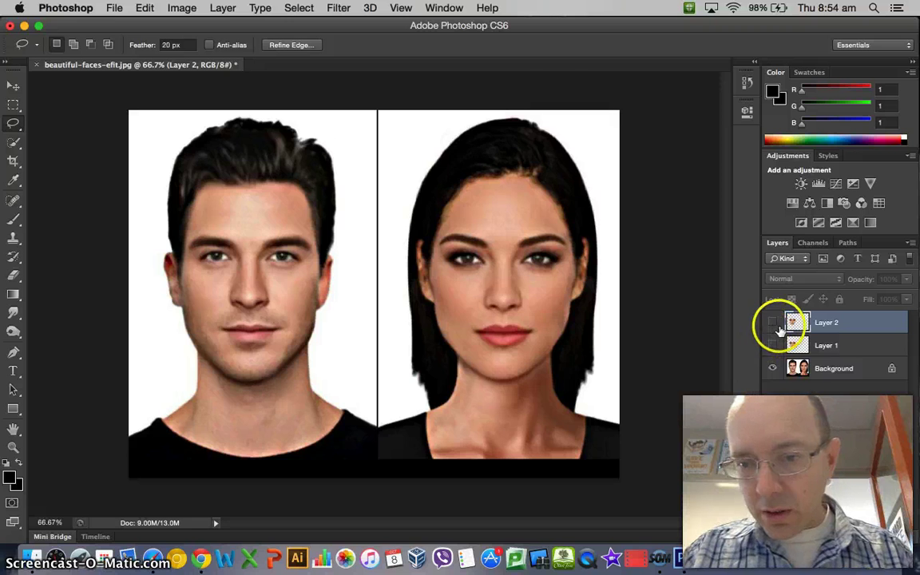
Step: Hide the Background and toggle Layers 1 and 2 to view only the feathered face
{"action": "left_click", "coordinate": [772, 368]}
{"action": "left_click", "coordinate": [772, 346]}
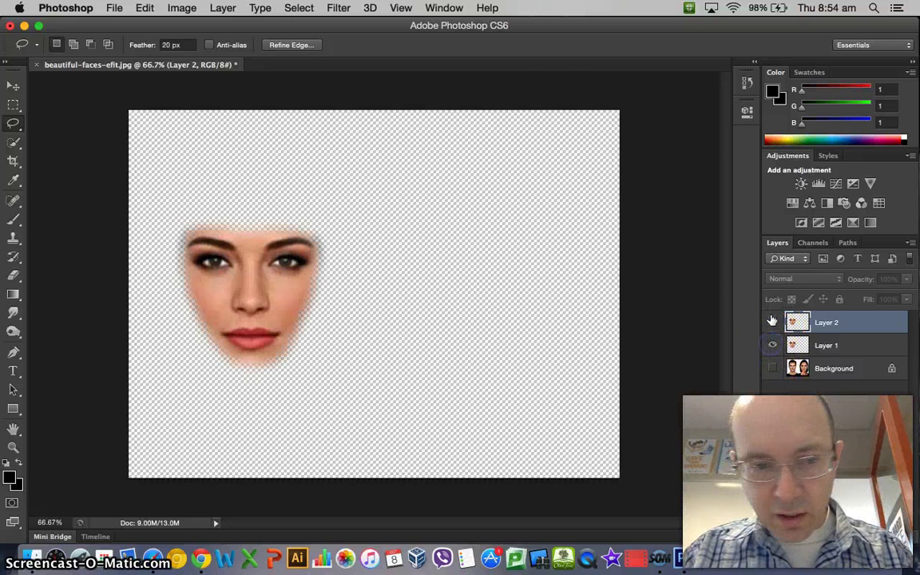
{"action": "left_click", "coordinate": [772, 321]}
{"action": "left_click", "coordinate": [773, 322]}
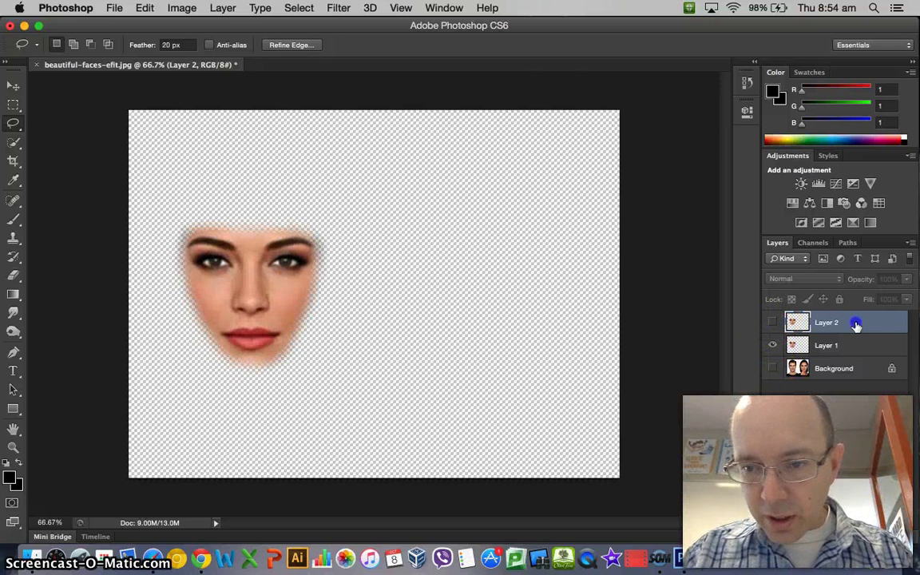
{"action": "right_click", "coordinate": [854, 322]}
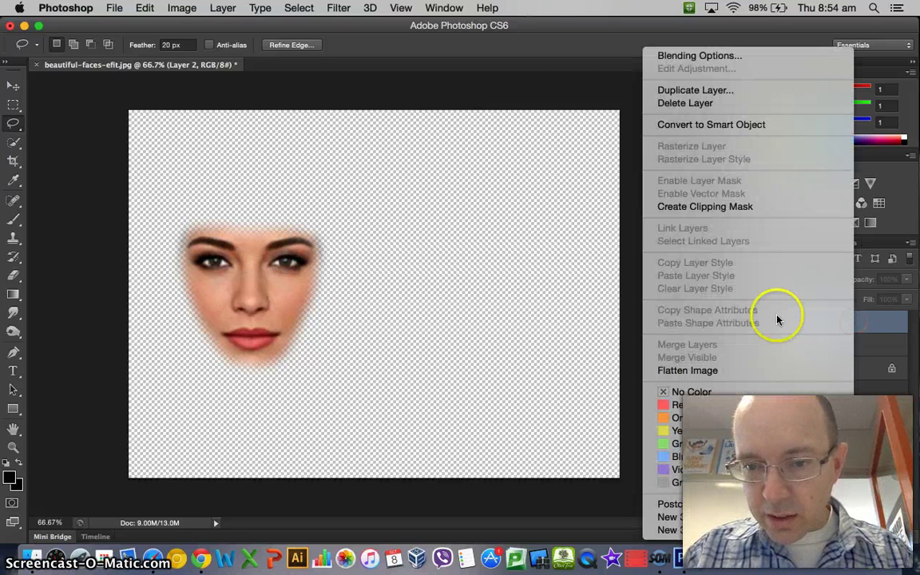
Step: Delete Layer 2, make the Background visible again, and hide Layer 1
{"action": "left_click", "coordinate": [706, 107]}
{"action": "left_click", "coordinate": [573, 217]}
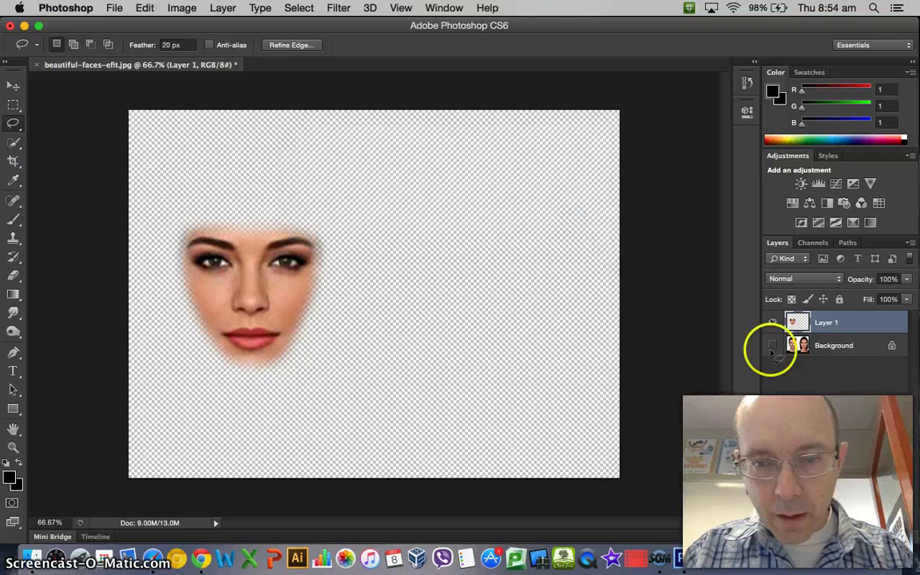
{"action": "left_click", "coordinate": [770, 348]}
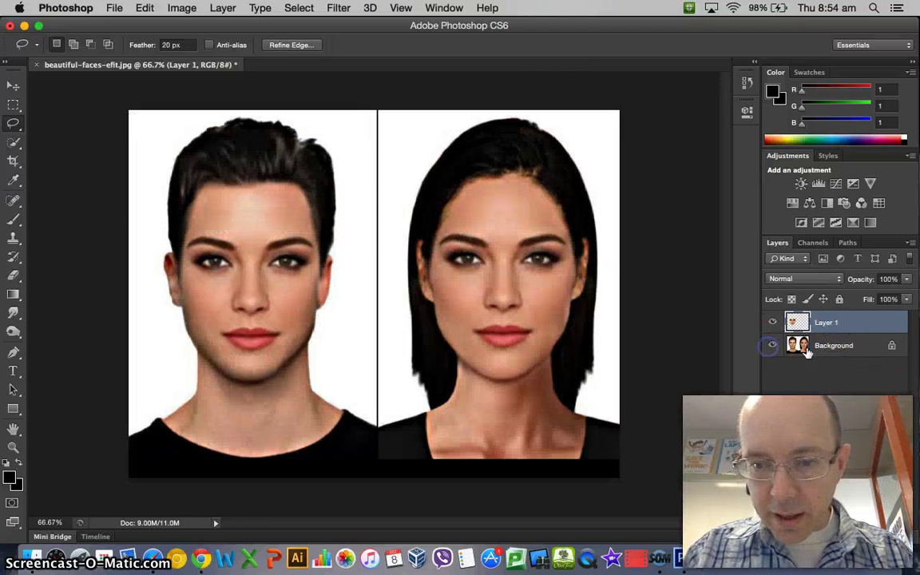
{"action": "left_click", "coordinate": [772, 322]}
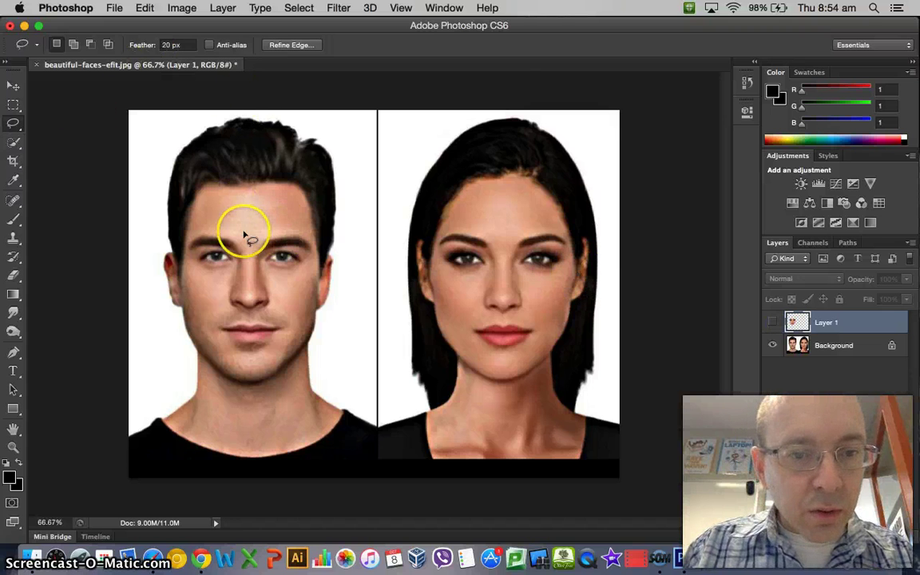
Step: Clear a trial outline on the man's face and select the Background layer
{"action": "left_click_drag", "start_coordinate": [247, 230], "coordinate": [248, 229]}
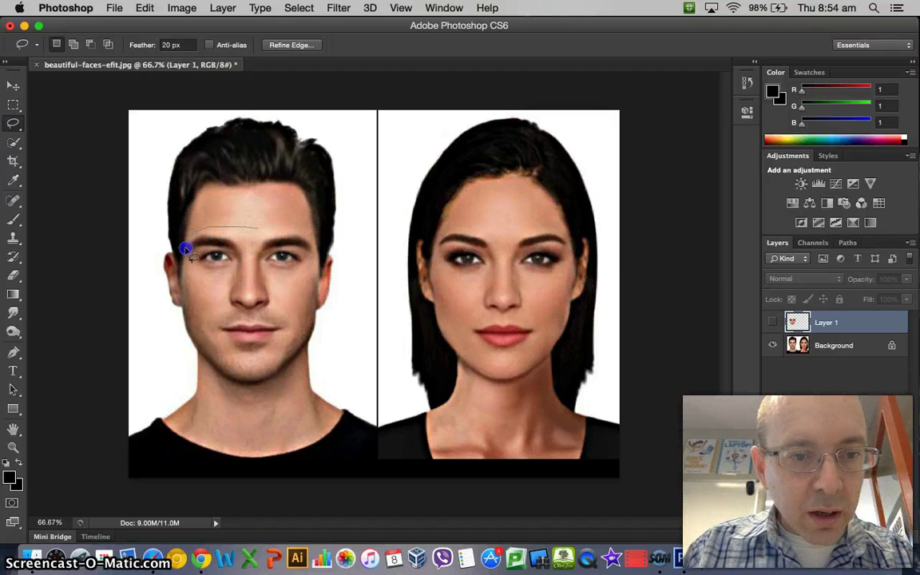
{"action": "left_click_drag", "start_coordinate": [196, 274], "coordinate": [196, 273]}
{"action": "left_click", "coordinate": [355, 270]}
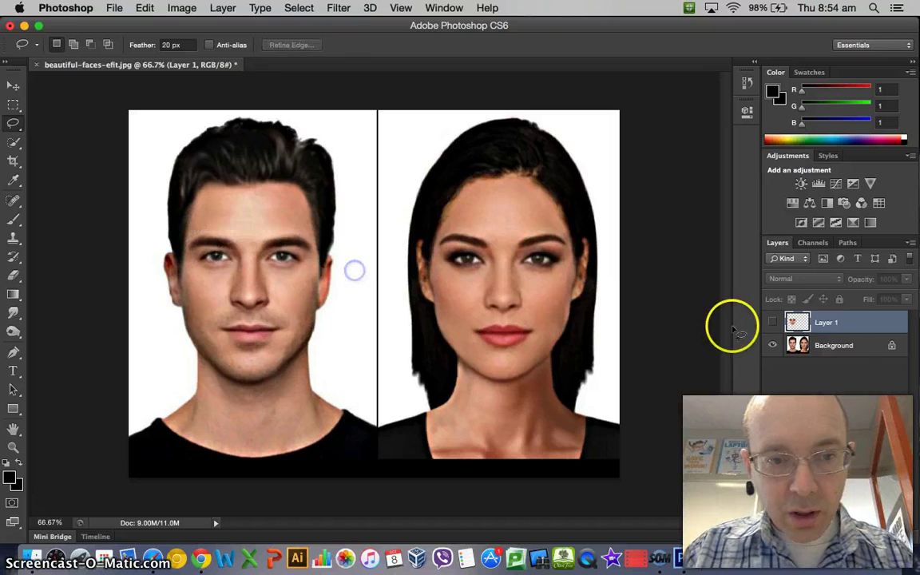
{"action": "left_click", "coordinate": [838, 353]}
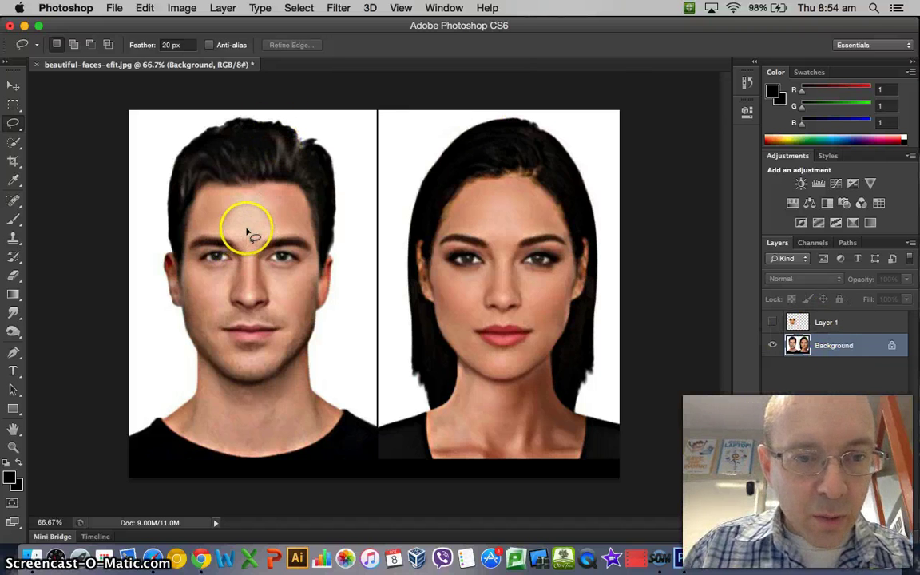
Step: Lasso a 20 px feathered loop around the man's face from forehead to chin on the Background
{"action": "left_click_drag", "start_coordinate": [251, 230], "coordinate": [251, 231]}
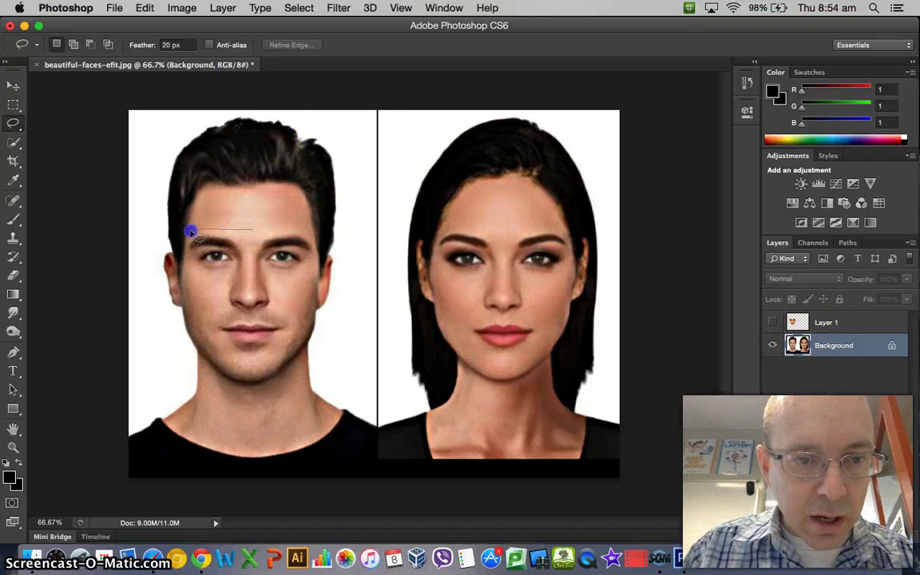
{"action": "left_click_drag", "start_coordinate": [186, 247], "coordinate": [185, 266]}
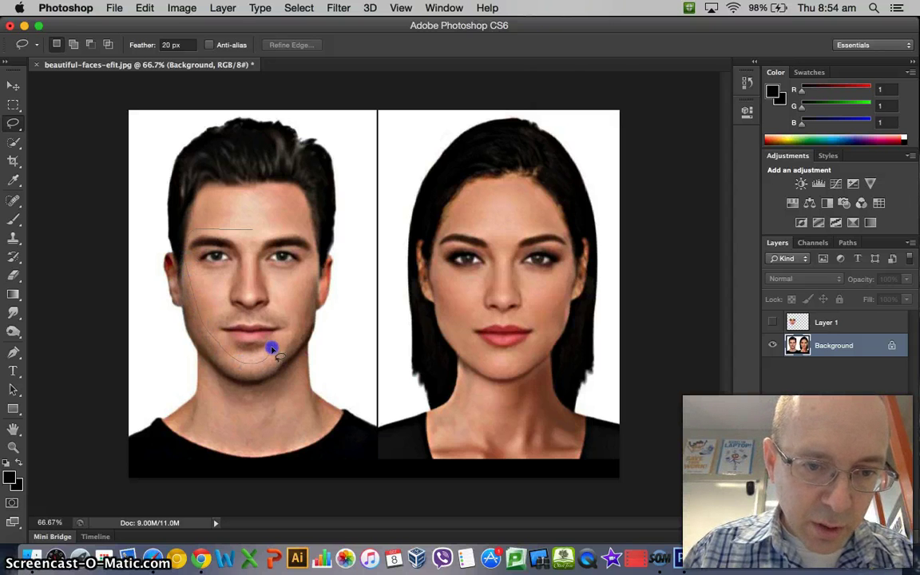
{"action": "left_click_drag", "start_coordinate": [299, 326], "coordinate": [308, 311]}
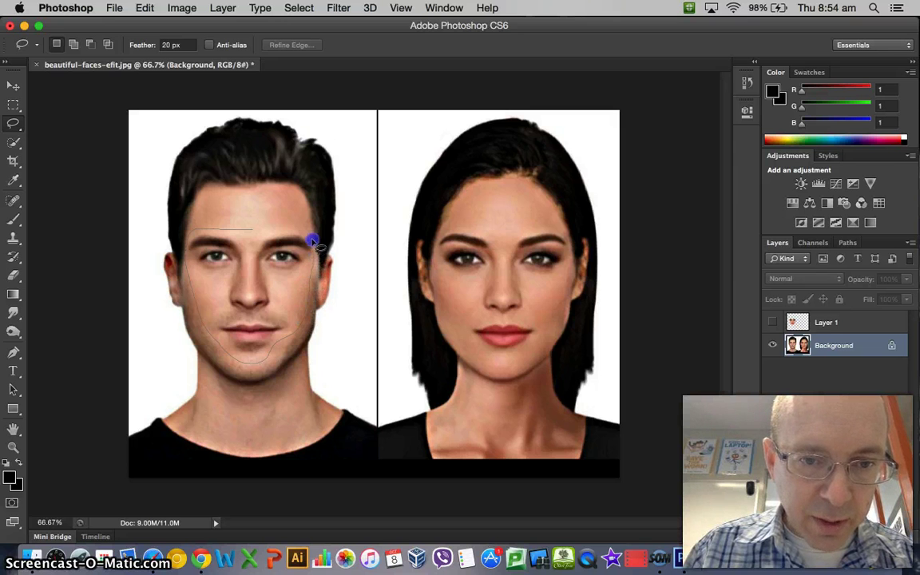
{"action": "left_click_drag", "start_coordinate": [249, 232], "coordinate": [249, 232]}
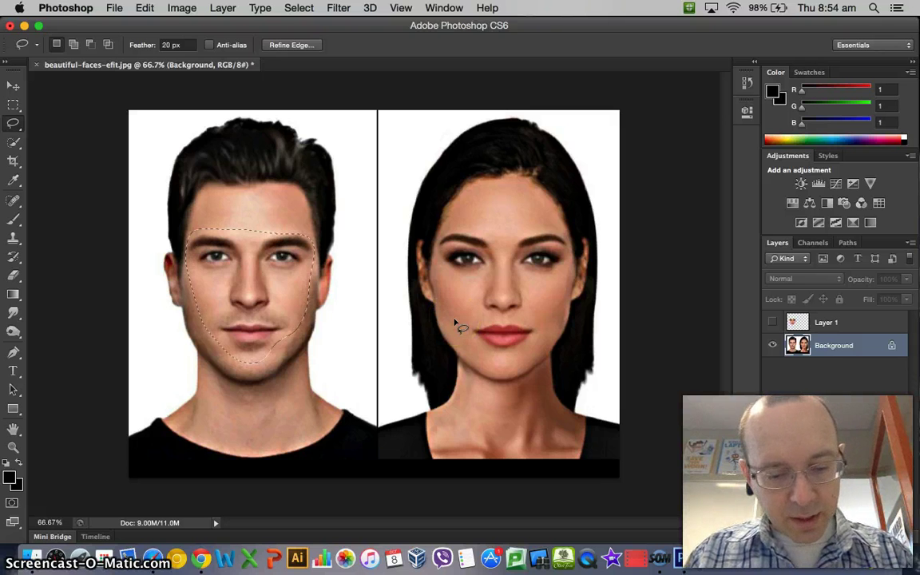
Step: Copy the man's face to Layer 2, drag it over the woman's face, and show Layer 1
{"action": "key", "text": "ctrl+j"}
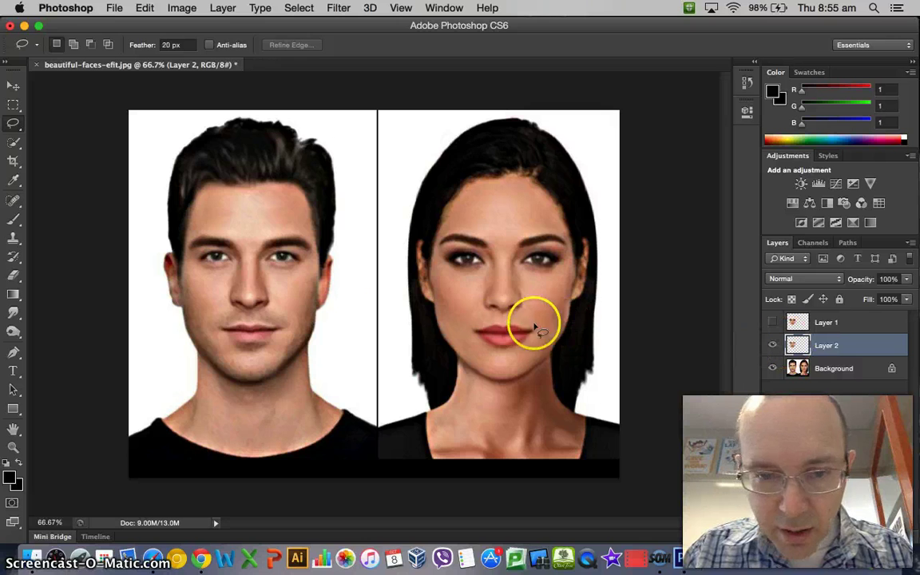
{"action": "left_click", "coordinate": [13, 86]}
{"action": "left_click_drag", "start_coordinate": [250, 269], "coordinate": [484, 272]}
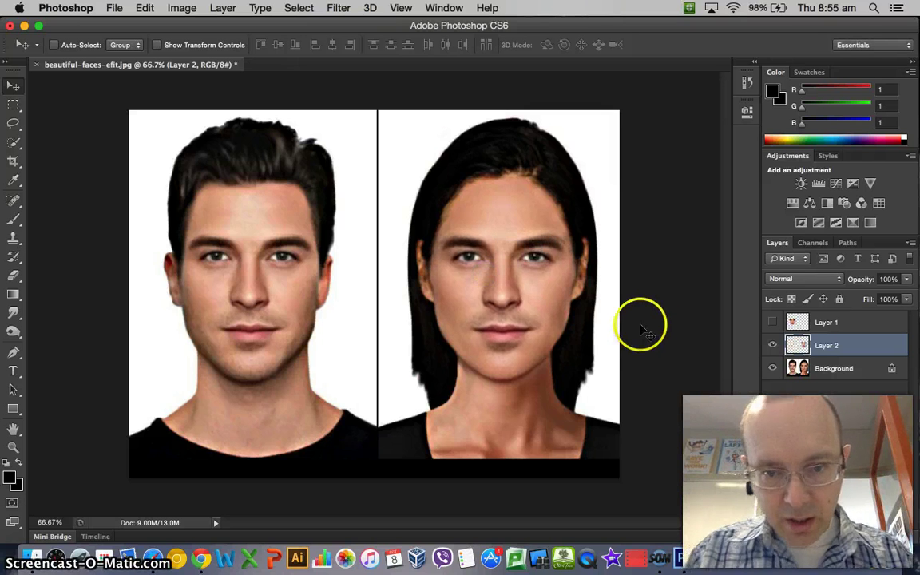
{"action": "left_click", "coordinate": [773, 323]}
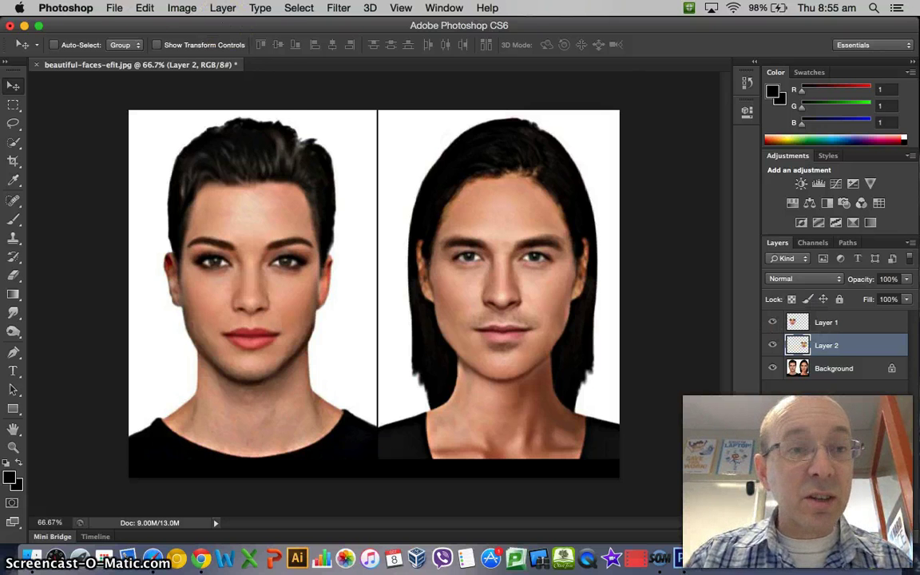
Step: Reopen Cage Direction2.psd, the five-member group photo, from the recent files list
{"action": "left_click", "coordinate": [114, 7]}
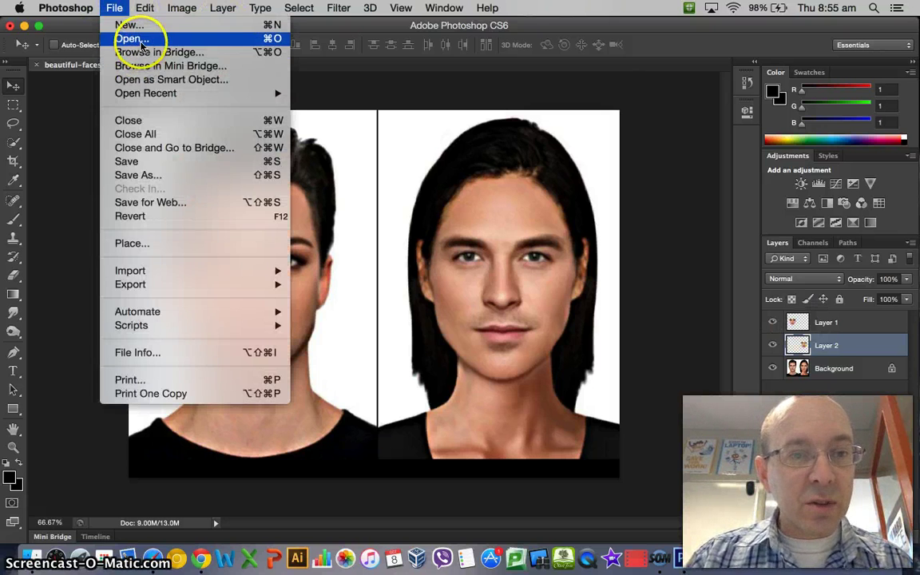
{"action": "mouse_move", "coordinate": [205, 92]}
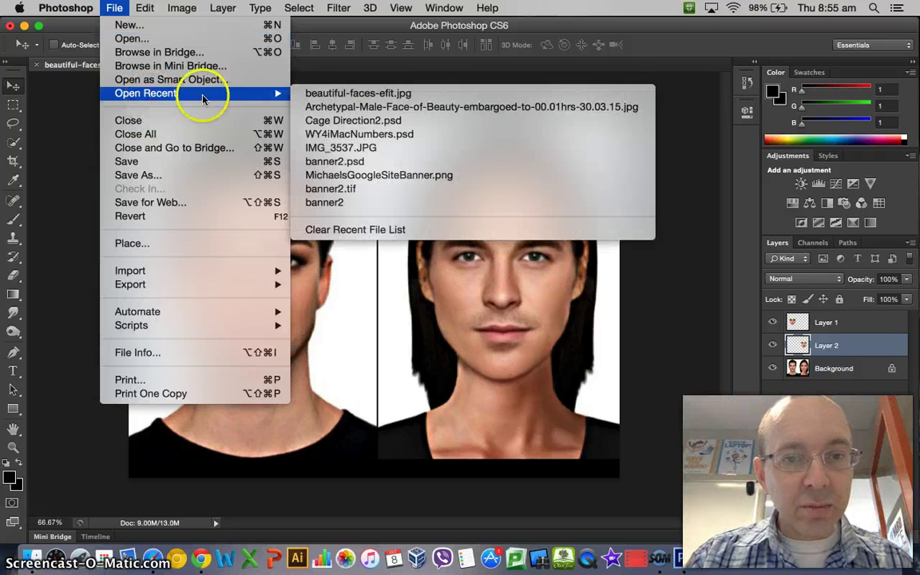
{"action": "left_click", "coordinate": [372, 122]}
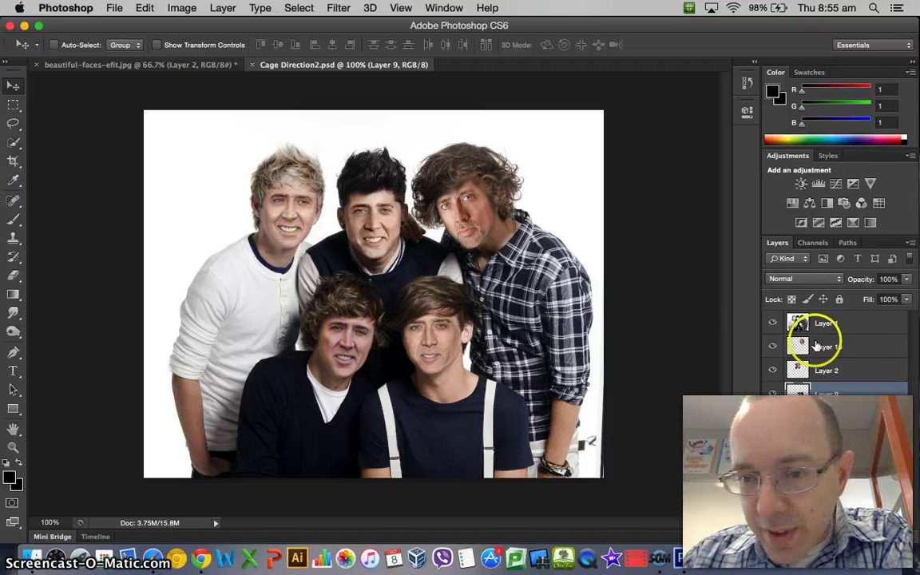
Step: Toggle the band photo layer to compare, nudge Layer 9's face right and down, then select Layer 10
{"action": "left_click", "coordinate": [773, 324]}
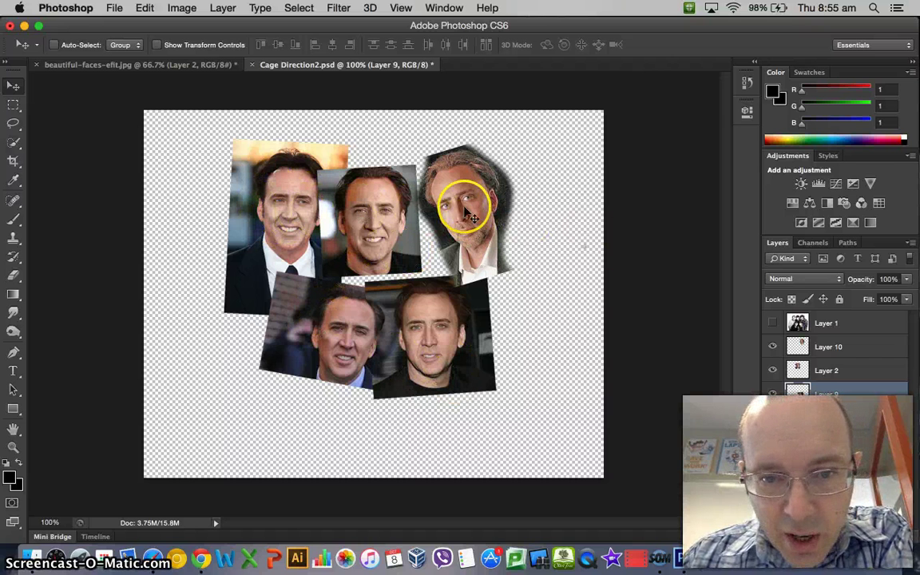
{"action": "left_click", "coordinate": [772, 323]}
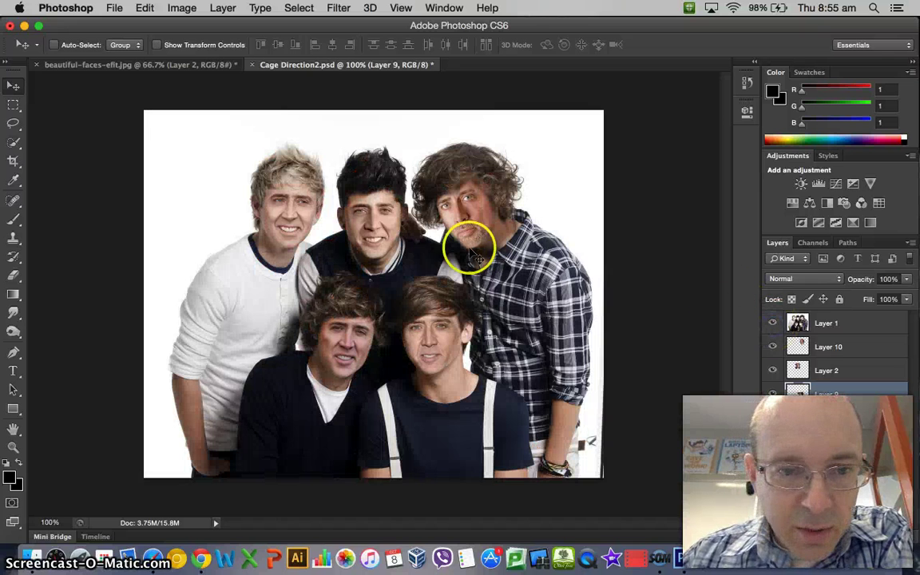
{"action": "left_click", "coordinate": [772, 323]}
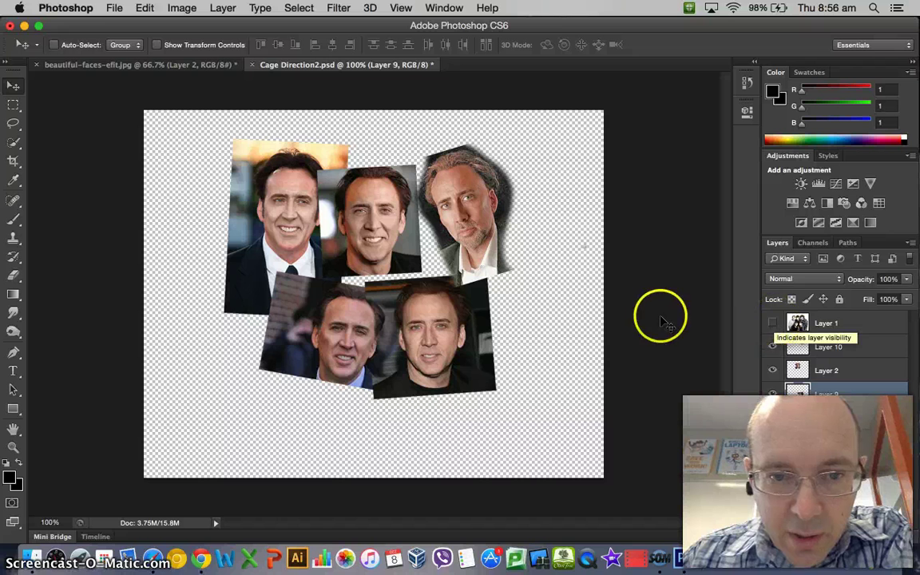
{"action": "left_click", "coordinate": [772, 323]}
{"action": "mouse_move", "coordinate": [455, 206]}
{"action": "left_mouse_down"}
{"action": "mouse_move", "coordinate": [463, 199]}
{"action": "mouse_move", "coordinate": [485, 226]}
{"action": "mouse_move", "coordinate": [456, 205]}
{"action": "mouse_move", "coordinate": [469, 211]}
{"action": "left_mouse_up"}
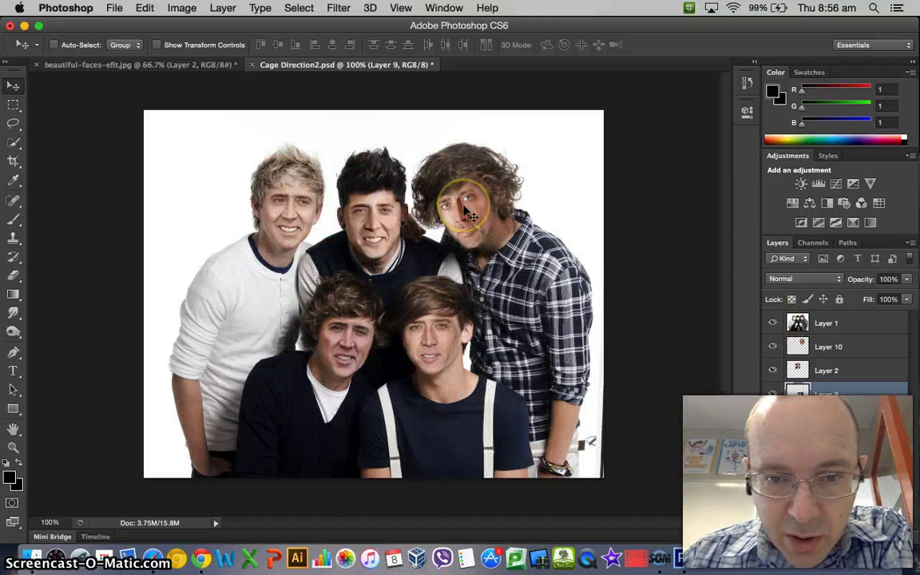
{"action": "left_click", "coordinate": [824, 349]}
Step: Apply Hue/Saturation to Layer 10's face with Hue -2 and Saturation +22
{"action": "left_click", "coordinate": [192, 9]}
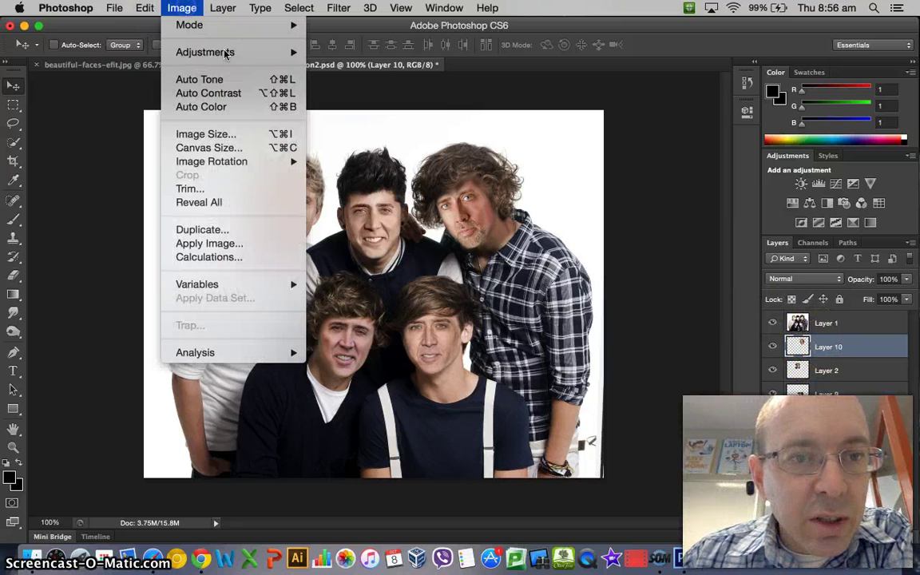
{"action": "mouse_move", "coordinate": [222, 52]}
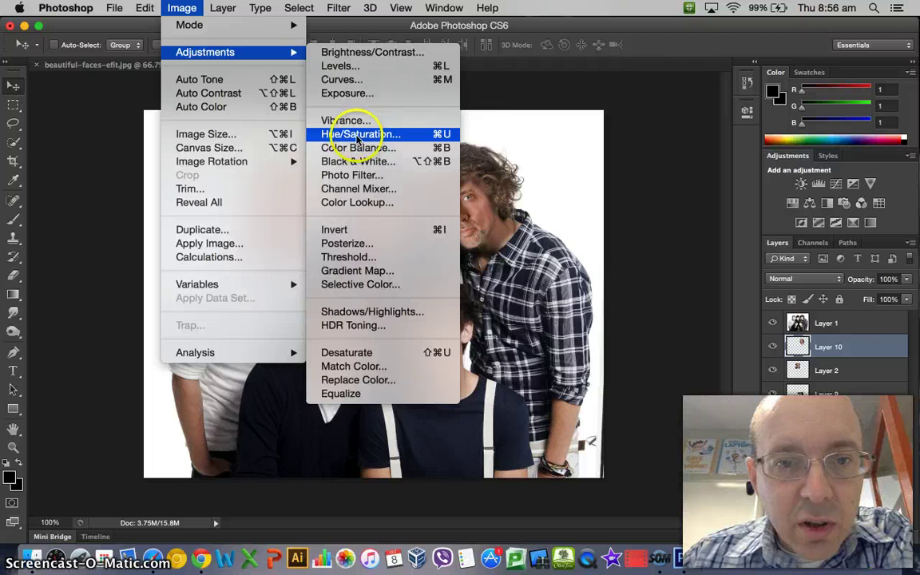
{"action": "left_click", "coordinate": [380, 138]}
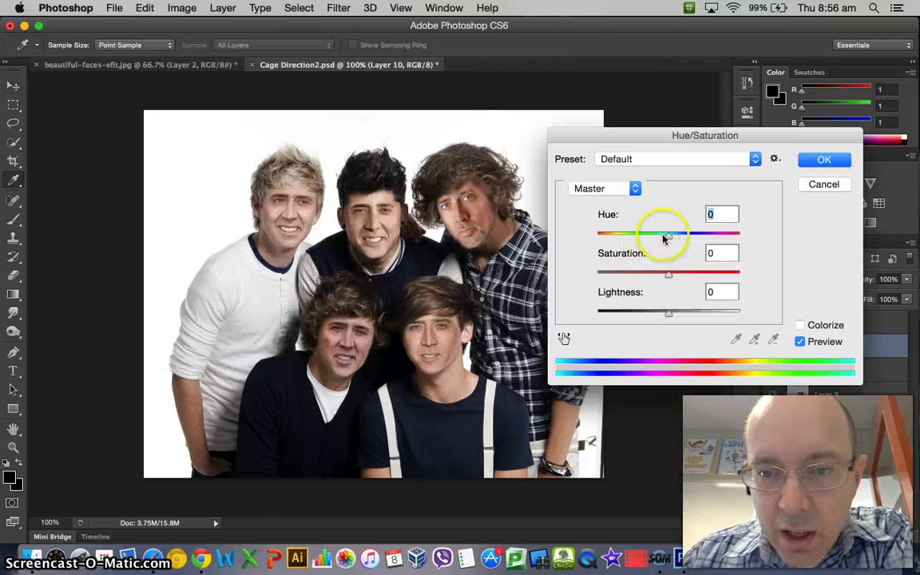
{"action": "left_click_drag", "start_coordinate": [679, 238], "coordinate": [668, 238]}
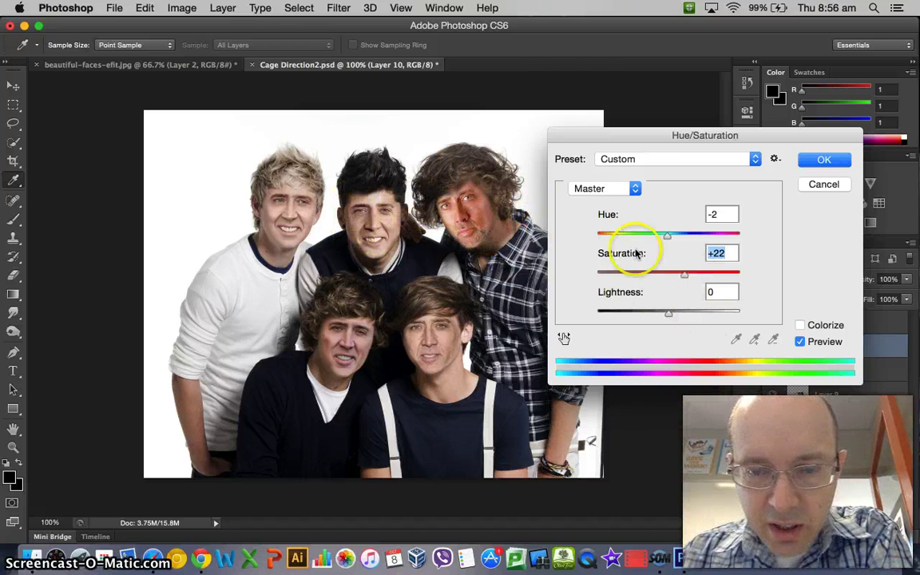
{"action": "left_click", "coordinate": [820, 185]}
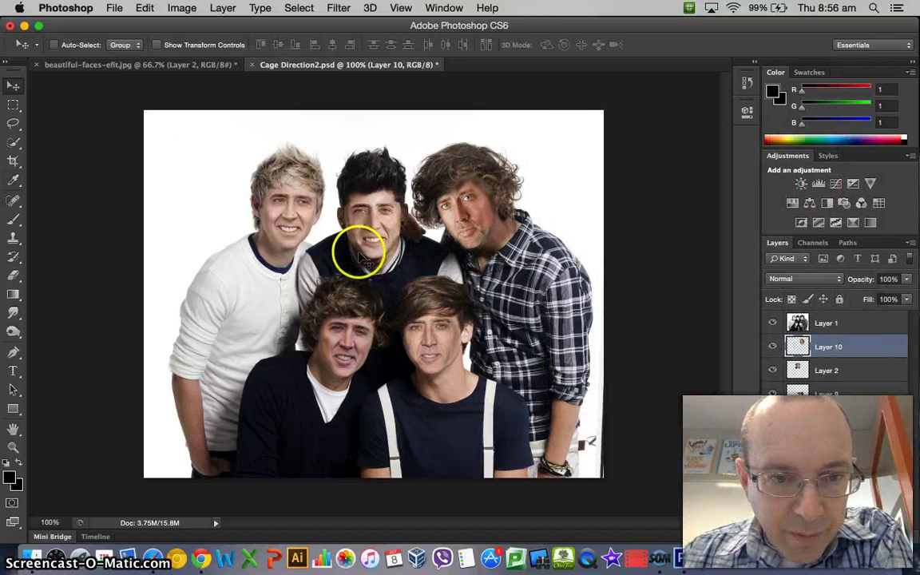